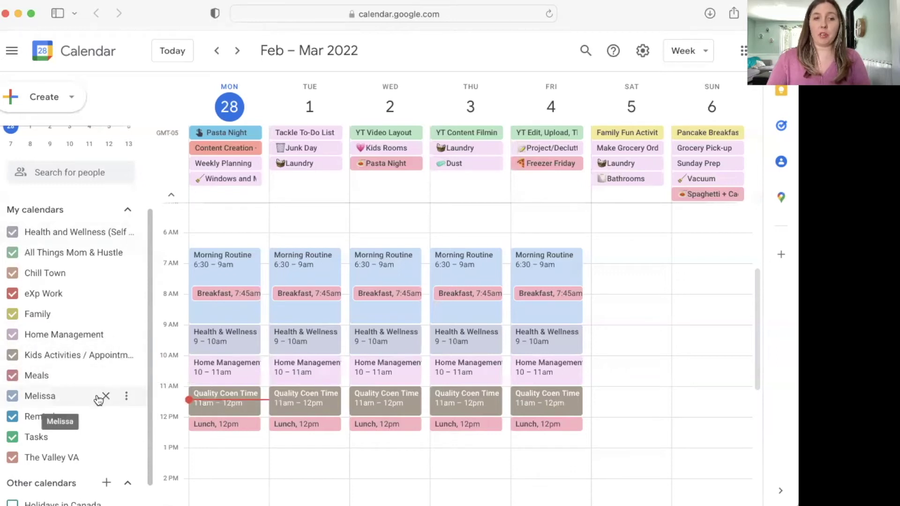
# Hide and reshow the Health and Wellness (Self Care) calendar, and do the same with the All Things Mom & Hustle calendar
pyautogui.scroll(-2, 101, 419)
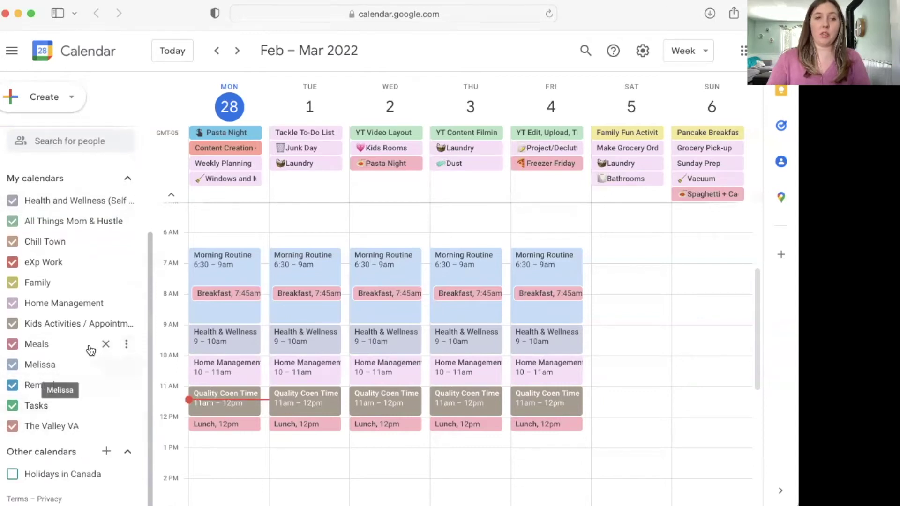
pyautogui.scroll(2, 96, 309)
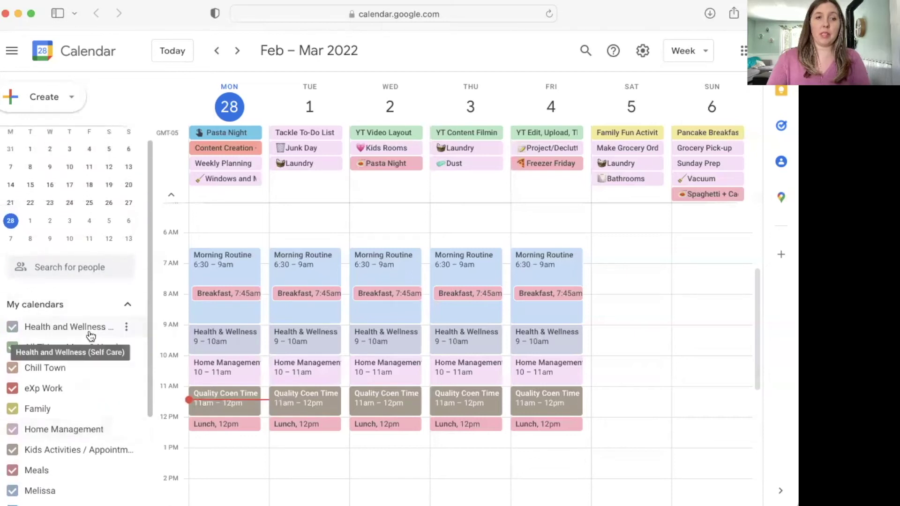
pyautogui.scroll(-3, 91, 338)
pyautogui.scroll(-1, 89, 336)
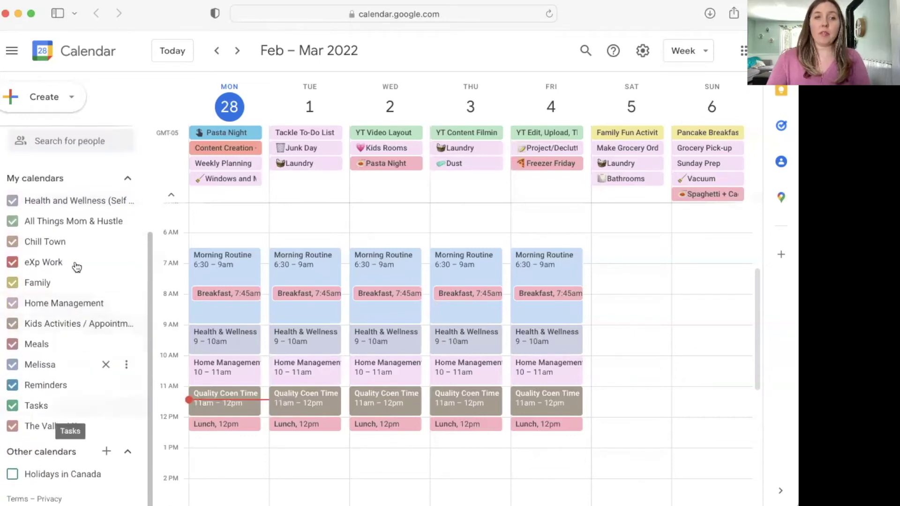
pyautogui.click(12, 201)
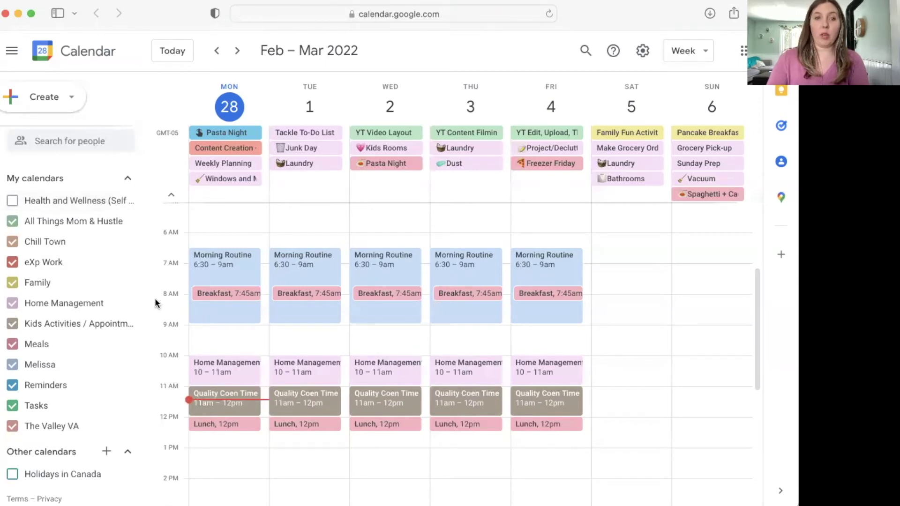
pyautogui.click(13, 201)
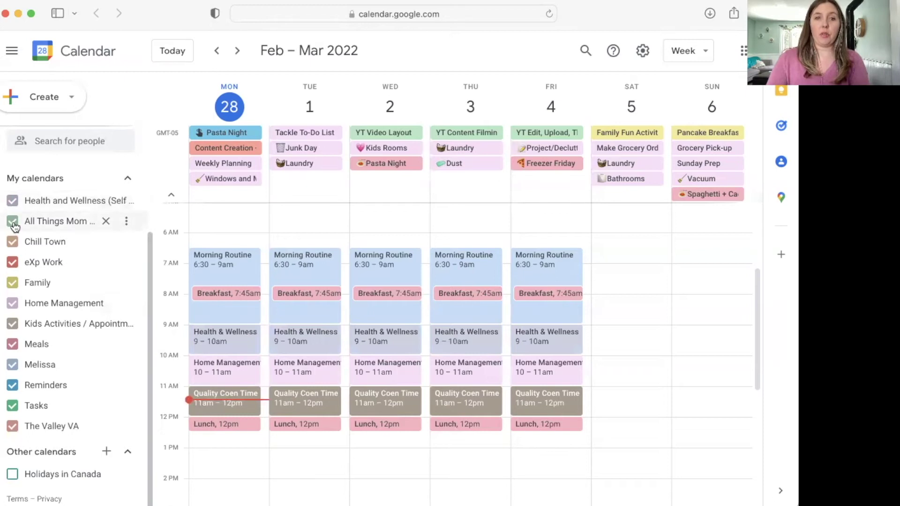
pyautogui.click(14, 223)
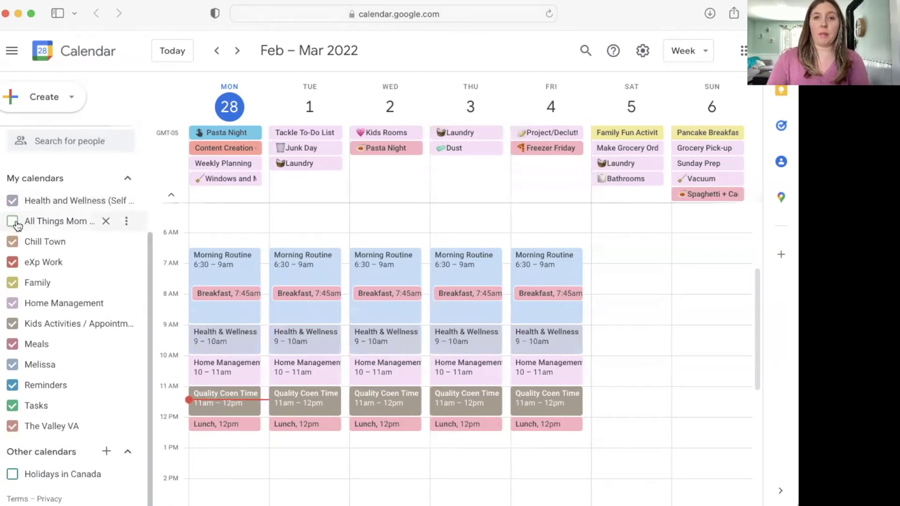
pyautogui.click(13, 223)
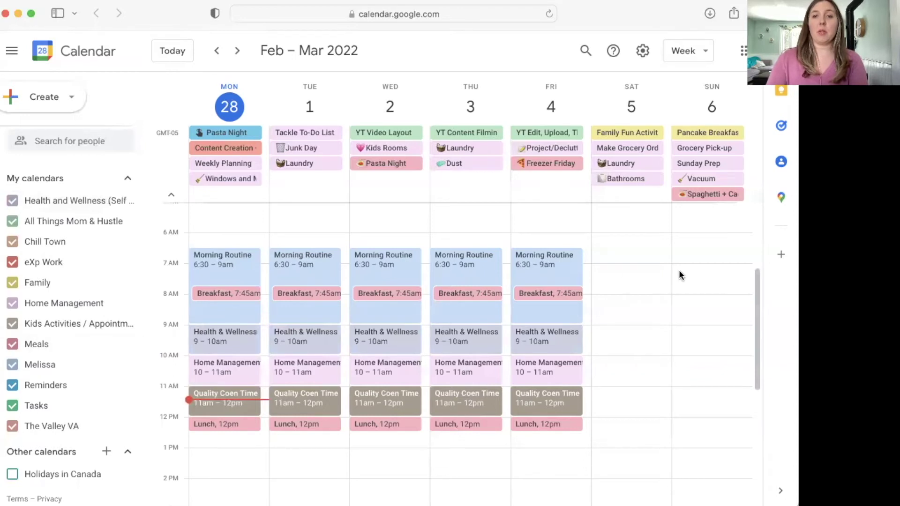
# Create an all-day event titled "Gym" on Monday, 28 February in the Health and Wellness (Self Care) calendar
pyautogui.scroll(2, 680, 271)
pyautogui.scroll(3, 681, 271)
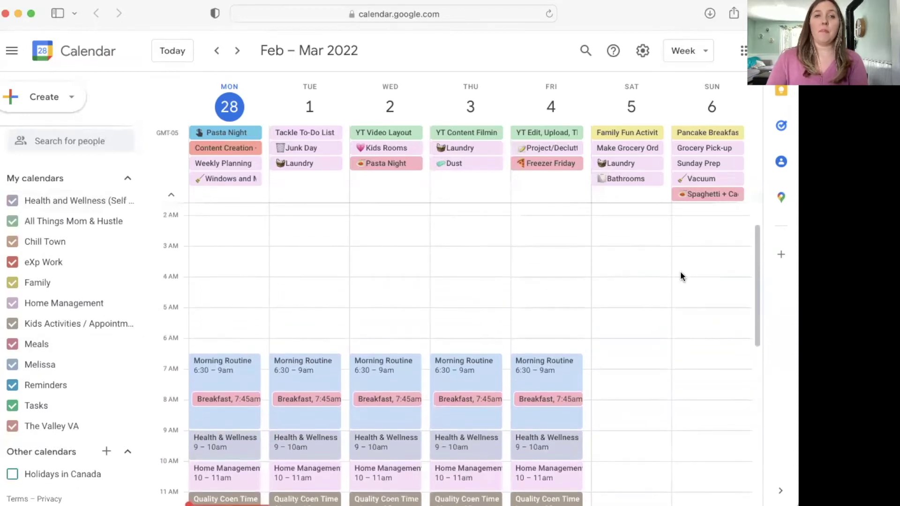
pyautogui.scroll(-3, 671, 275)
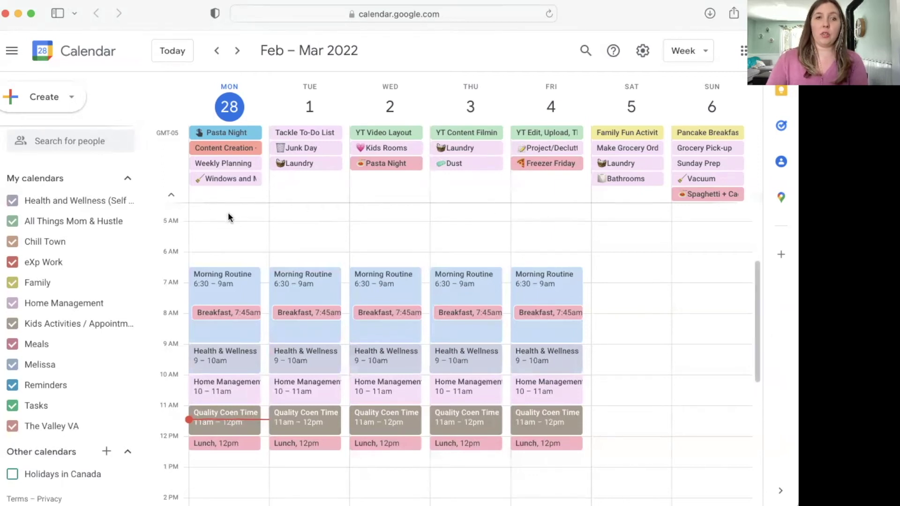
pyautogui.scroll(3, 227, 215)
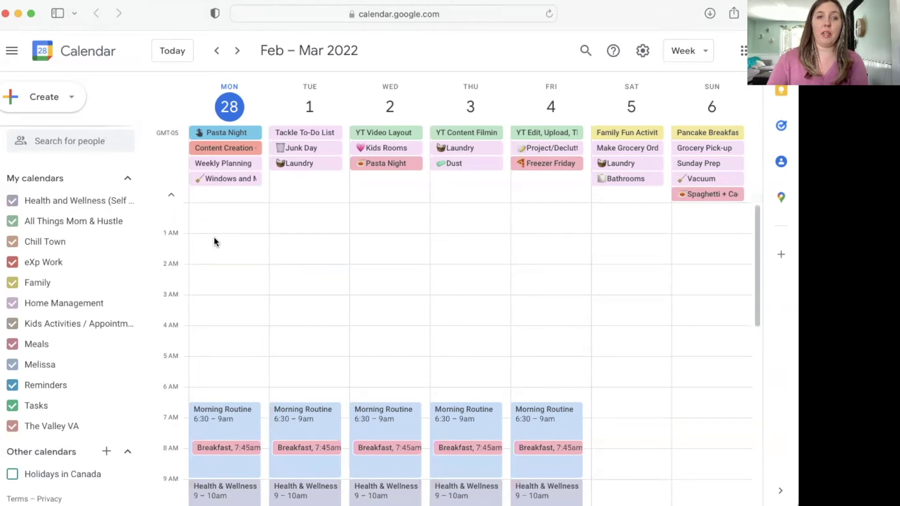
pyautogui.rightClick(214, 238)
pyautogui.click(204, 237)
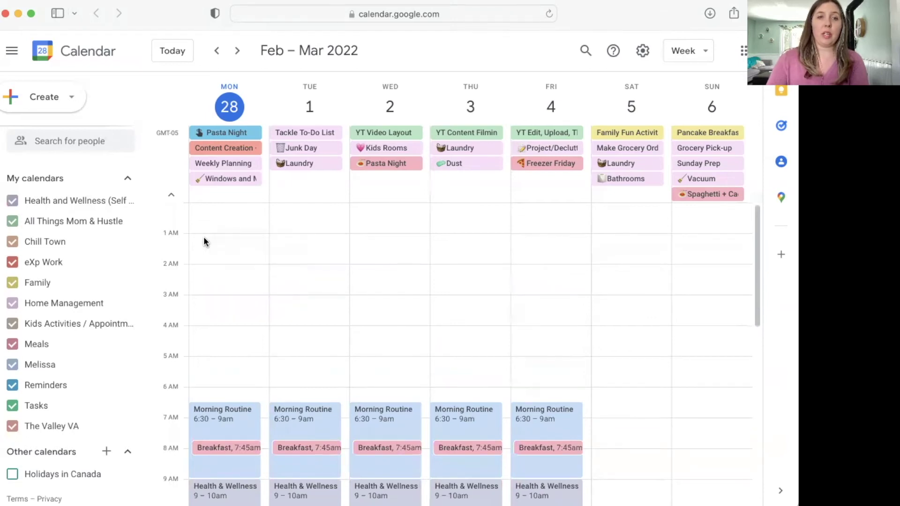
pyautogui.click(204, 239)
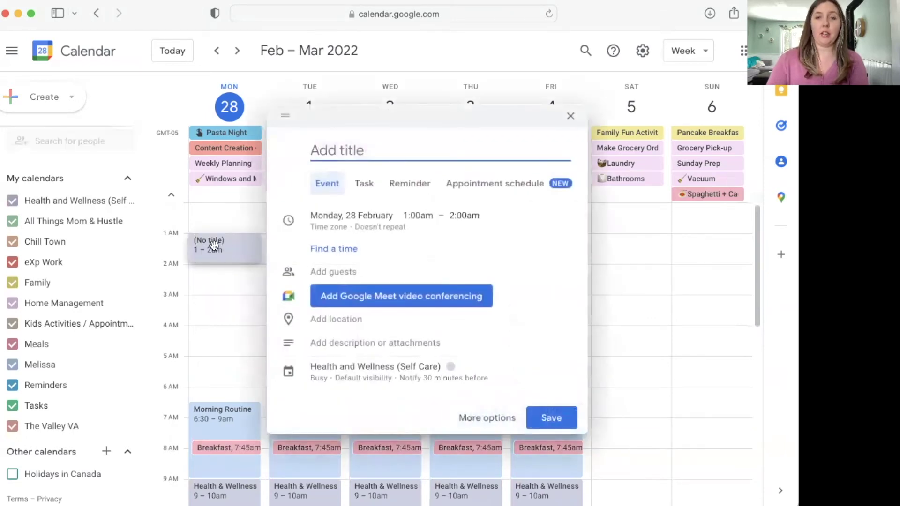
pyautogui.write('Gym')
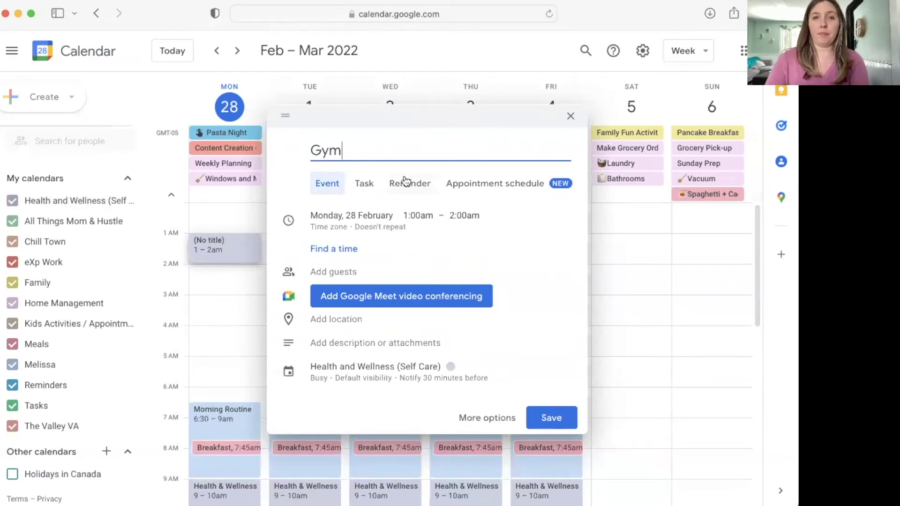
pyautogui.click(389, 217)
pyautogui.click(527, 229)
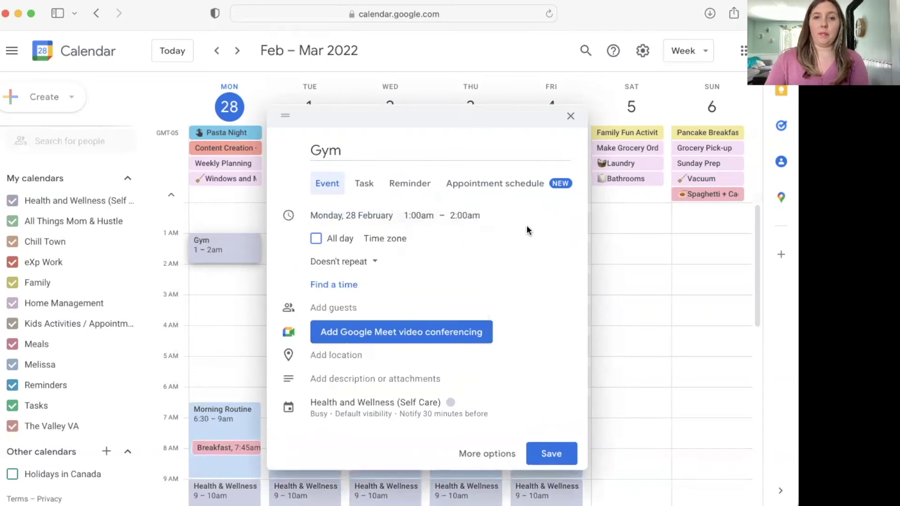
pyautogui.click(316, 238)
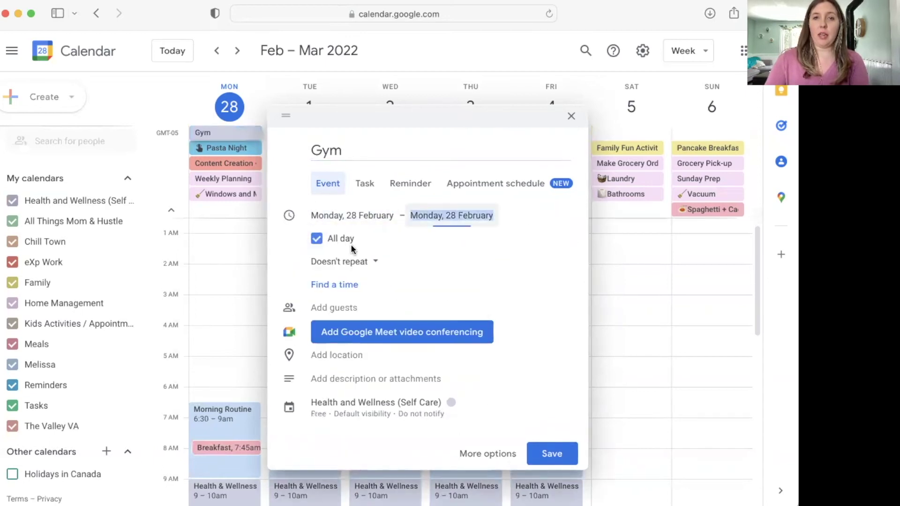
pyautogui.click(543, 456)
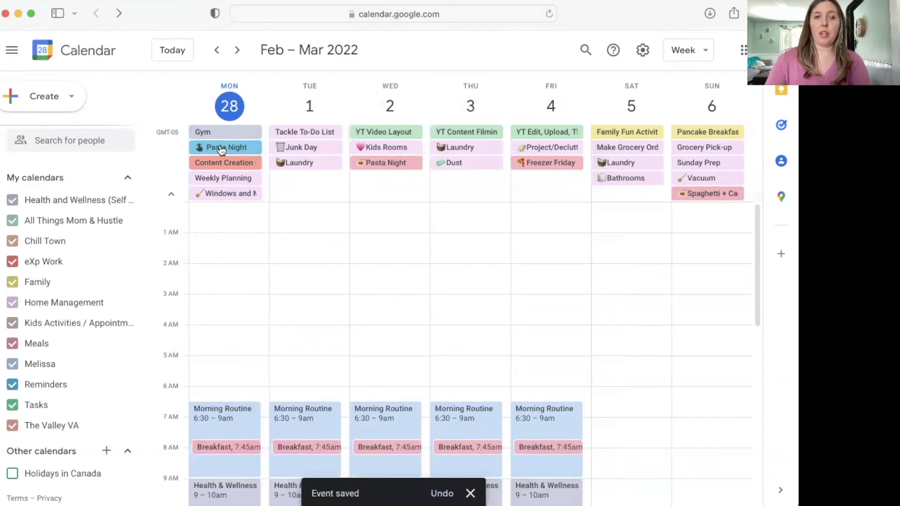
# Create a "Gym" event on Monday, 28 February from 5:00am to 6:00am that repeats weekly on Monday
pyautogui.scroll(-3, 225, 292)
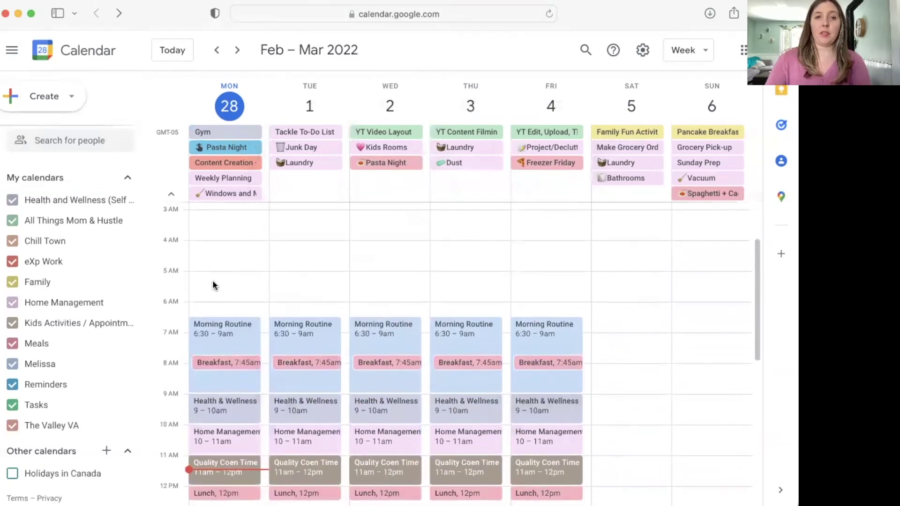
pyautogui.click(210, 279)
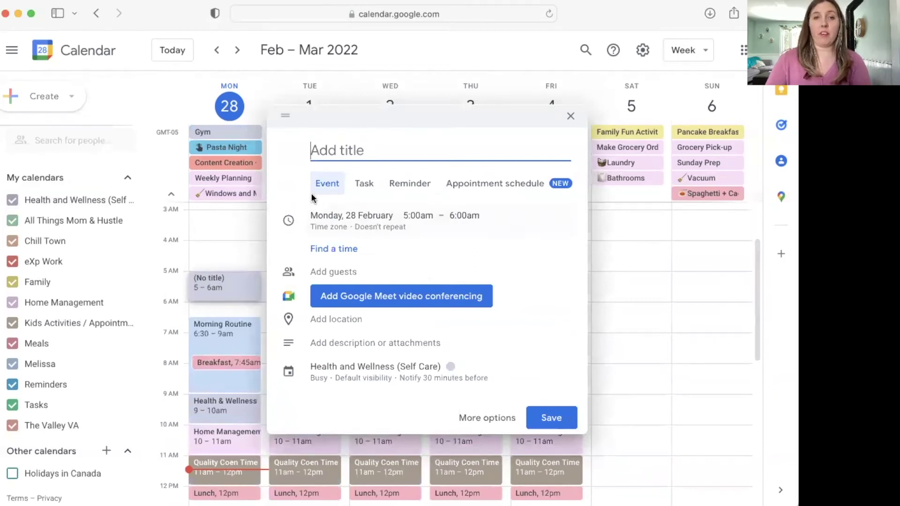
pyautogui.write('Gym')
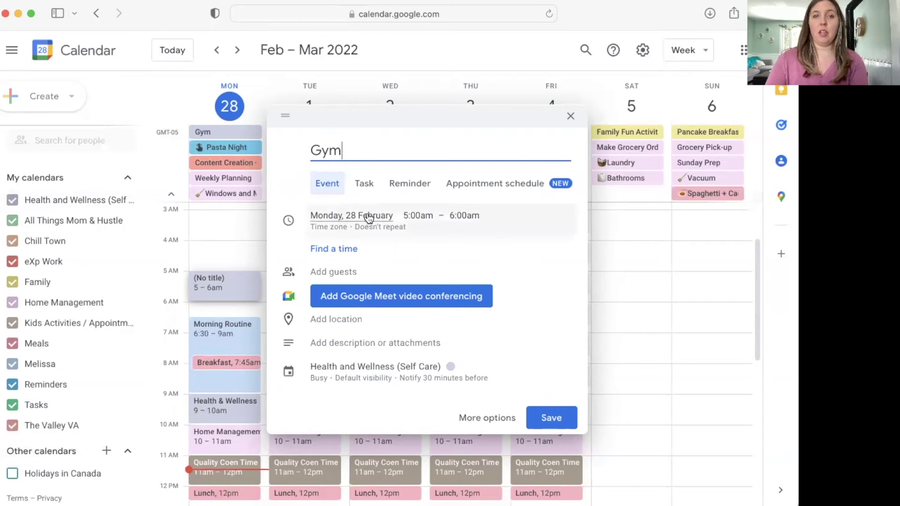
pyautogui.click(388, 217)
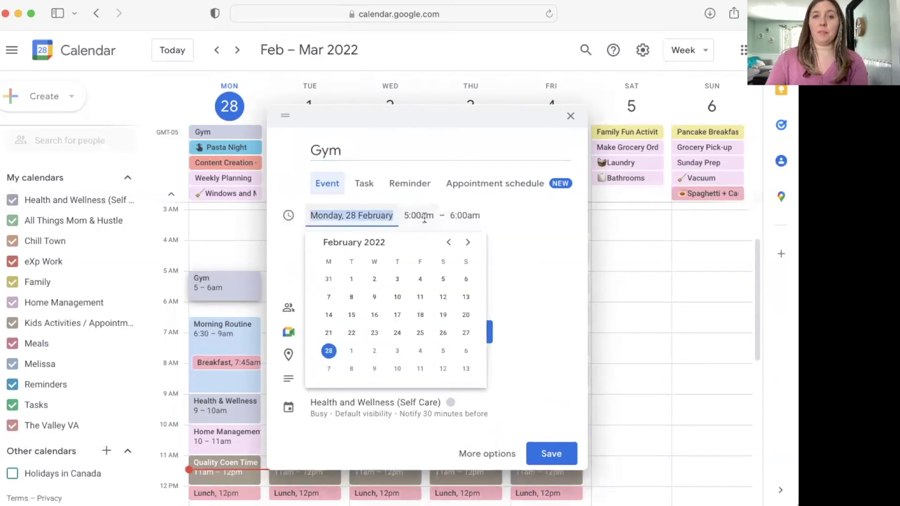
pyautogui.click(553, 261)
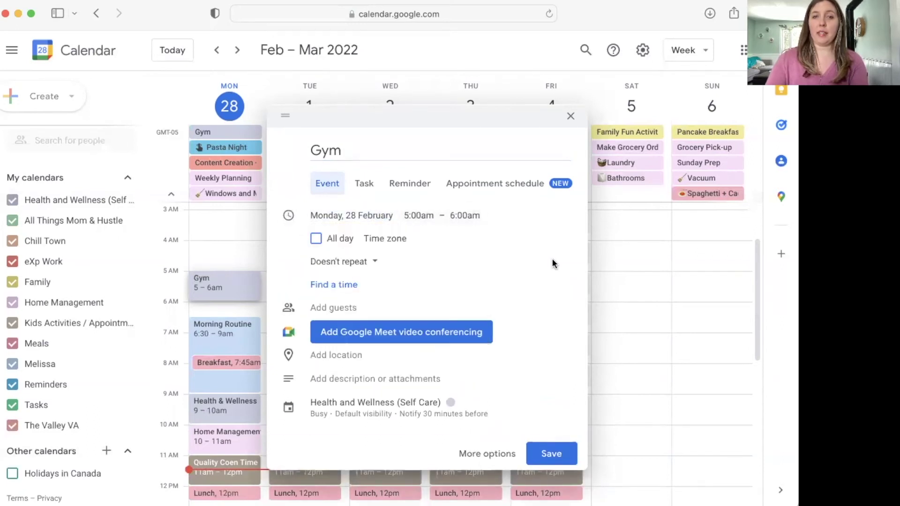
pyautogui.click(366, 263)
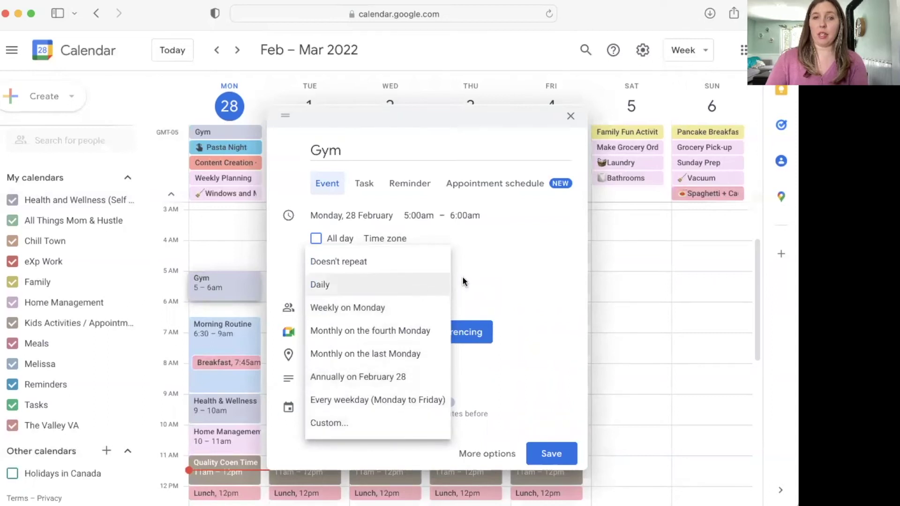
pyautogui.click(479, 280)
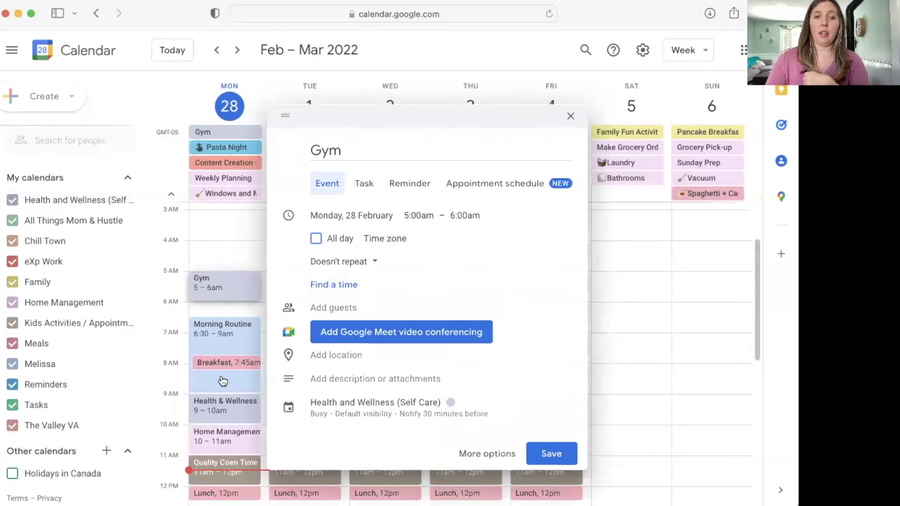
pyautogui.moveTo(224, 352)
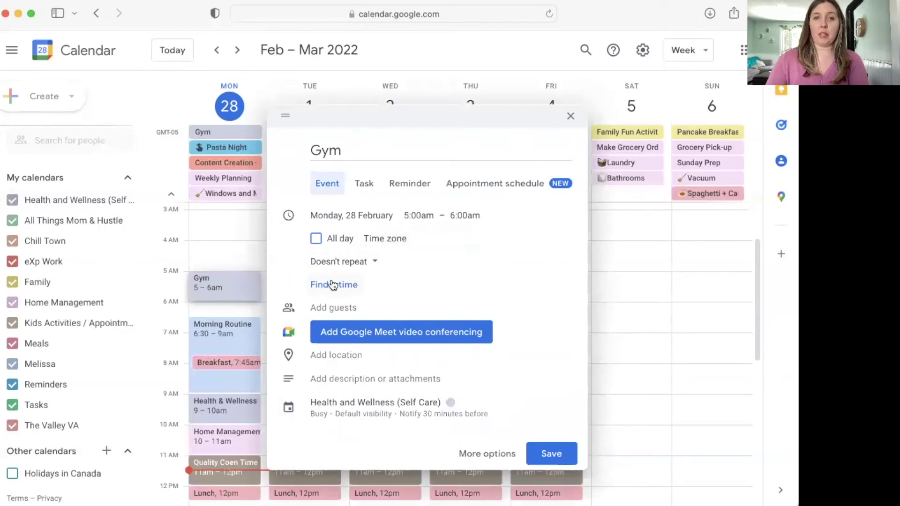
pyautogui.click(366, 264)
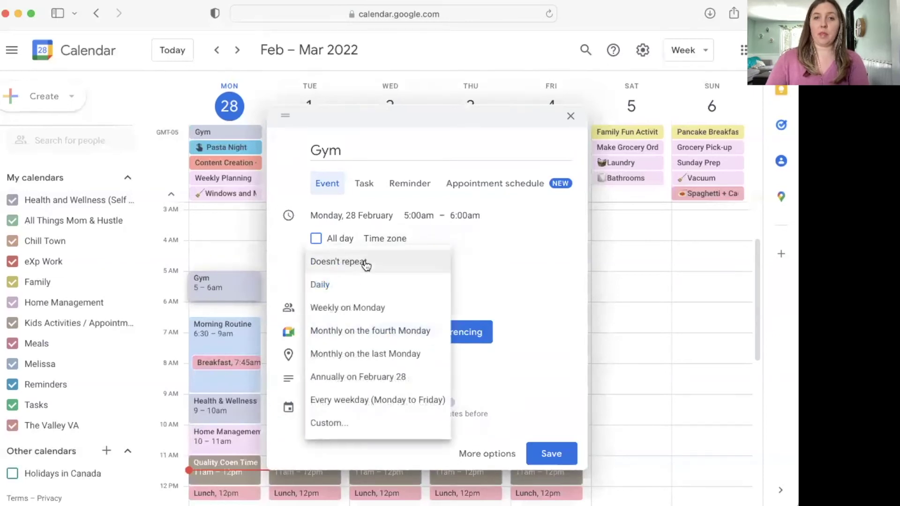
pyautogui.click(328, 310)
pyautogui.click(547, 451)
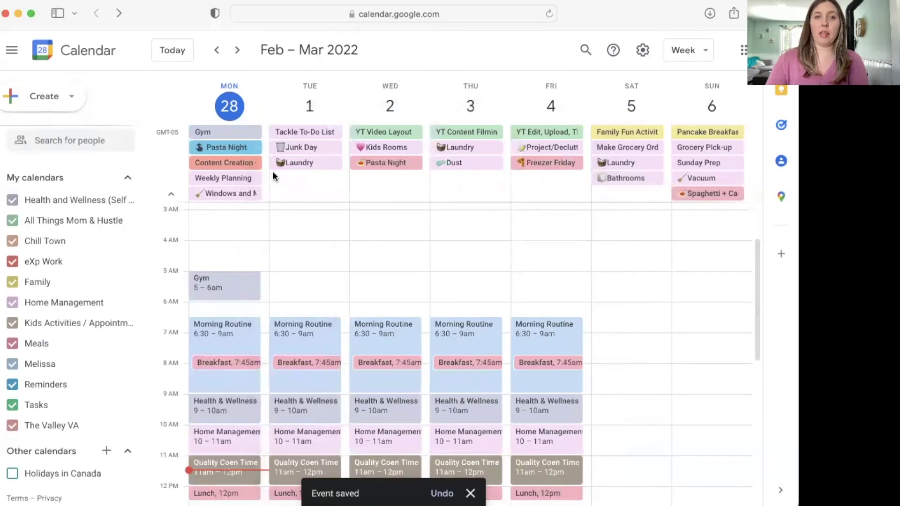
# Check the weeks of 7 and 14 March for the repeating Gym event and return to the week of 28 February
pyautogui.click(237, 49)
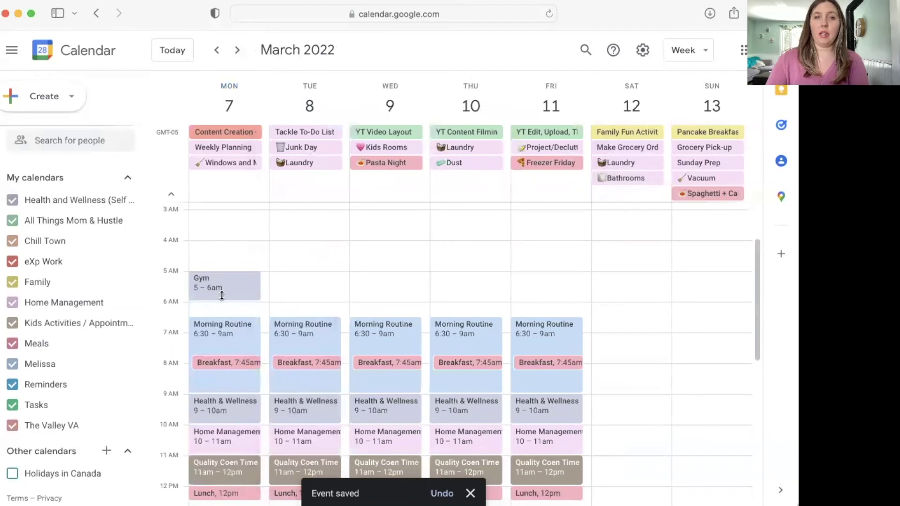
pyautogui.click(237, 50)
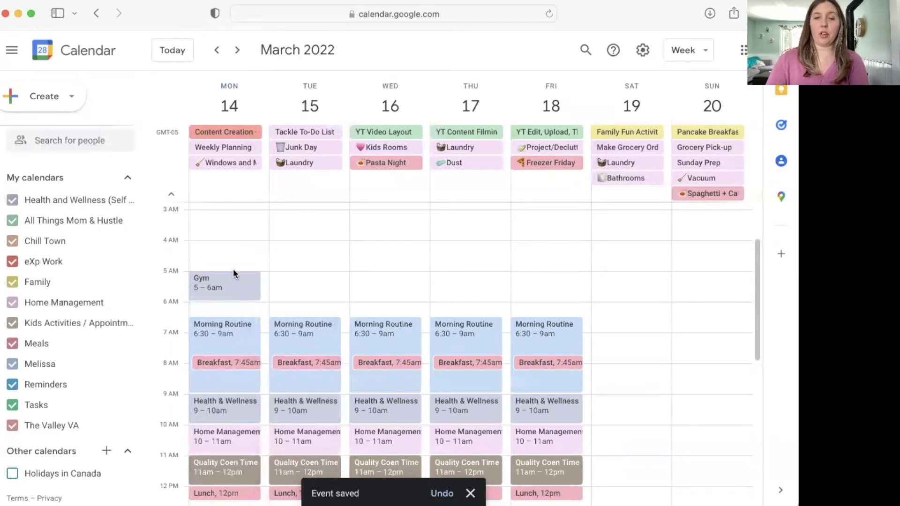
pyautogui.click(216, 50)
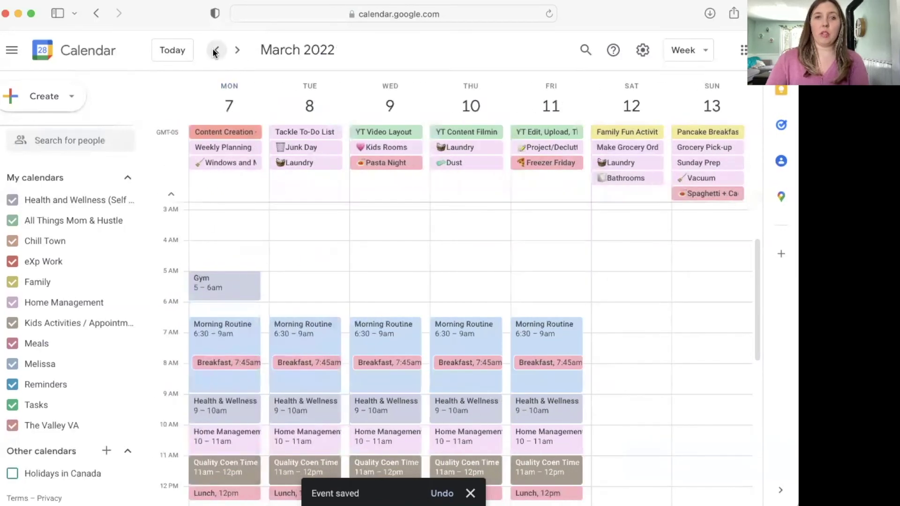
pyautogui.click(217, 49)
# Delete the 5–6am Gym event on Monday, 28 February with all following events, and check the following week
pyautogui.rightClick(230, 286)
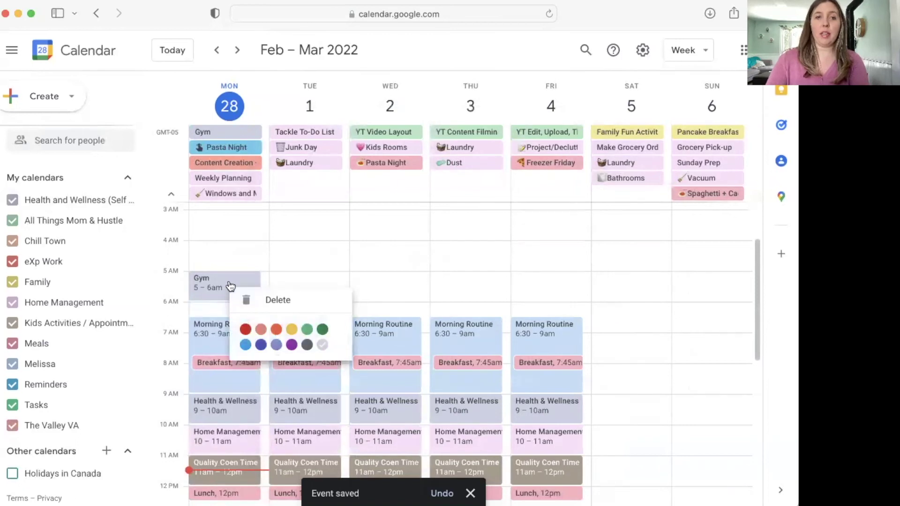
pyautogui.click(247, 299)
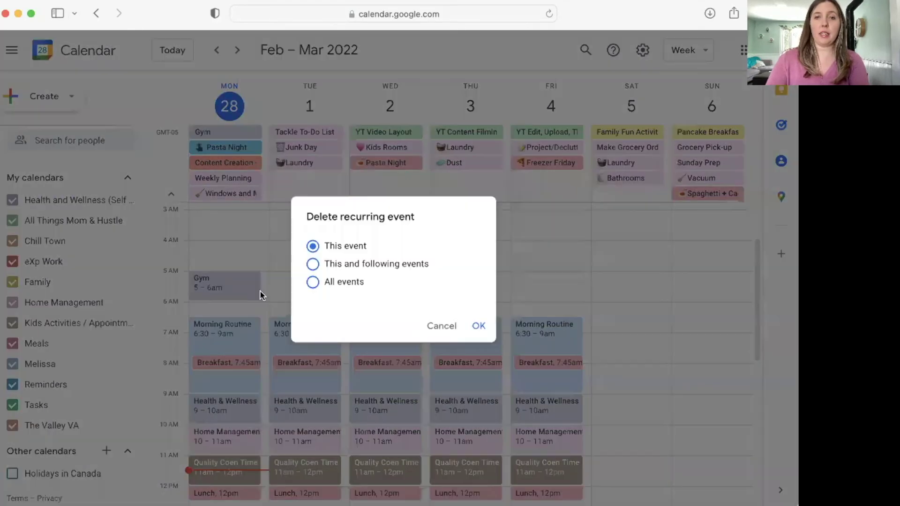
pyautogui.click(313, 263)
pyautogui.click(478, 327)
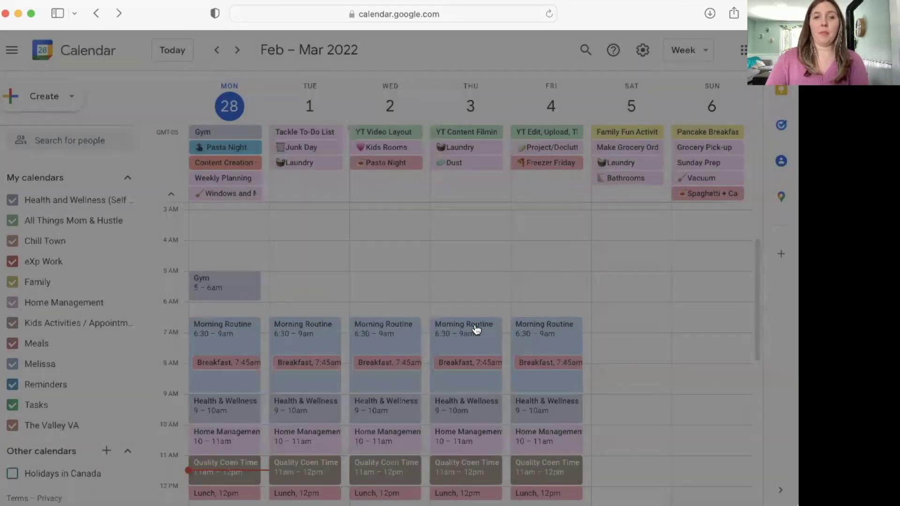
pyautogui.click(237, 50)
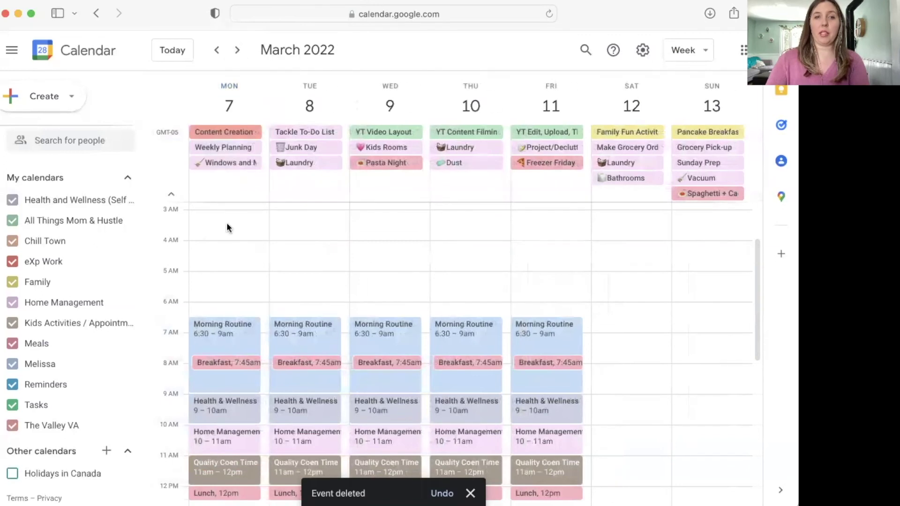
pyautogui.click(217, 50)
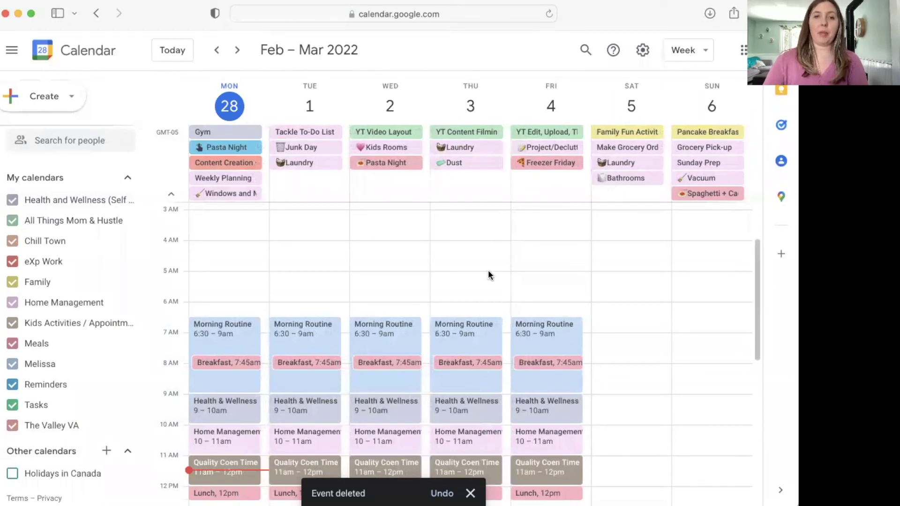
pyautogui.scroll(-3, 488, 275)
pyautogui.scroll(-2, 610, 287)
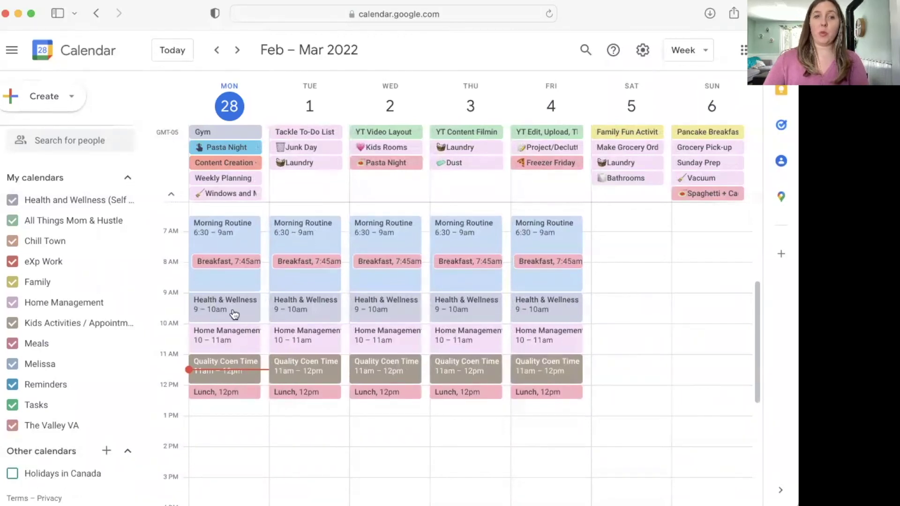
# Review the daily time blocks from early morning through late night in the week of 28 February
pyautogui.scroll(3, 234, 336)
pyautogui.scroll(1, 235, 335)
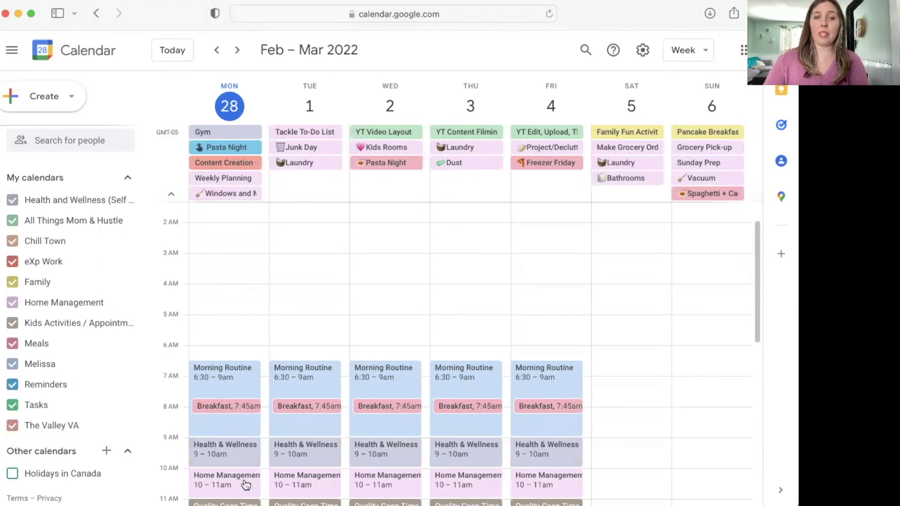
pyautogui.scroll(-3, 245, 484)
pyautogui.scroll(-3, 255, 448)
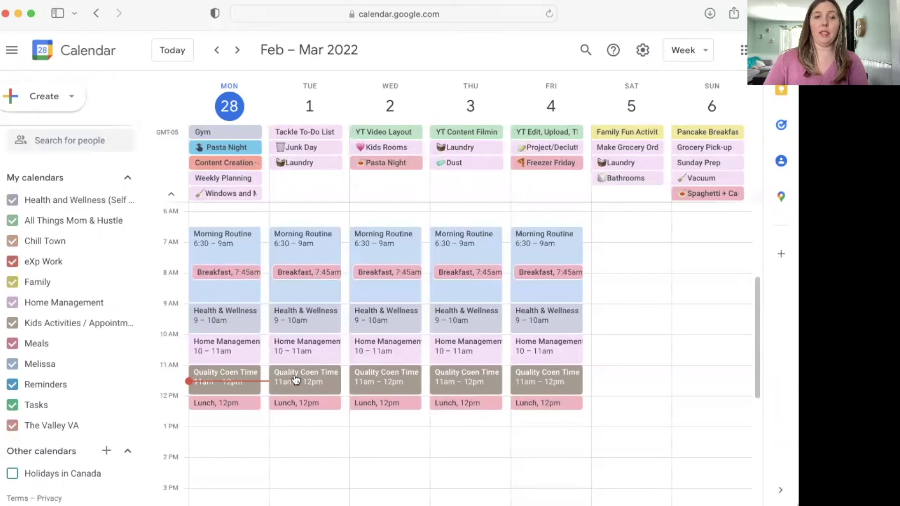
pyautogui.scroll(-4, 234, 406)
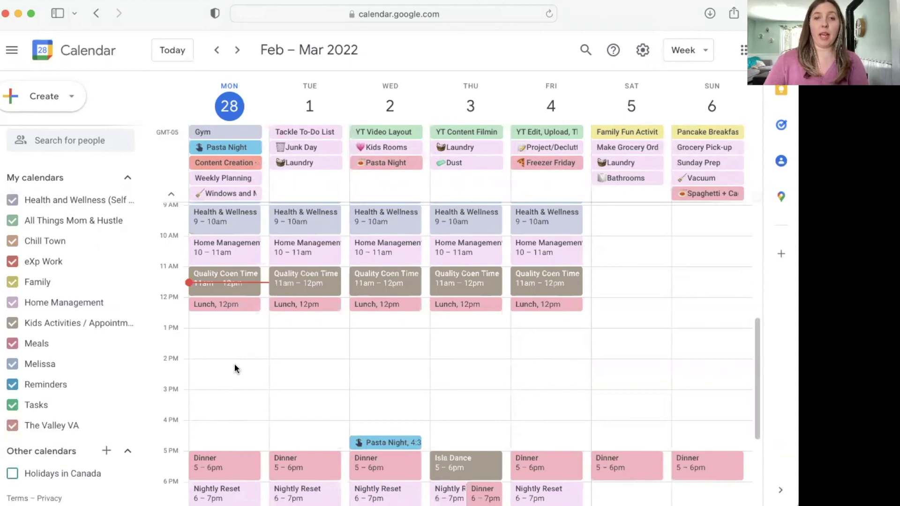
pyautogui.scroll(-5, 235, 367)
pyautogui.scroll(-2, 232, 382)
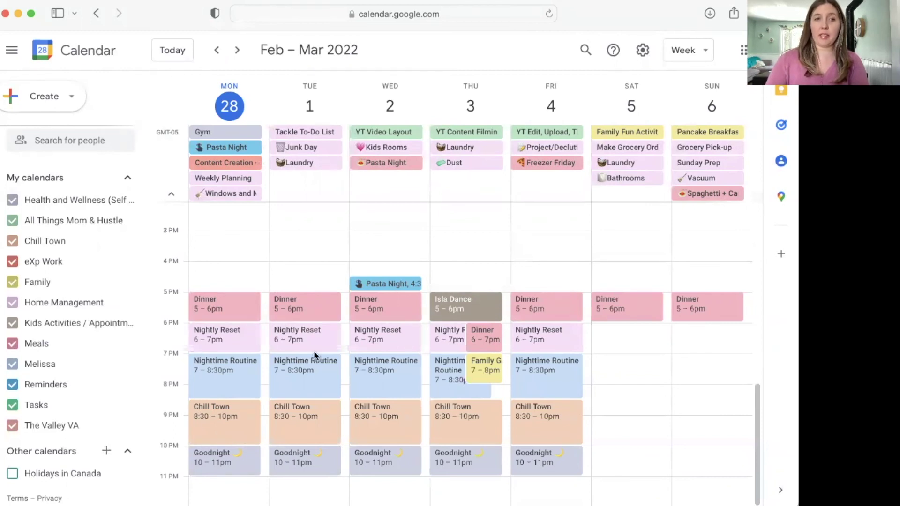
# Hide the Family calendar's events, show them again, and look over the week's afternoon and evening blocks
pyautogui.click(12, 282)
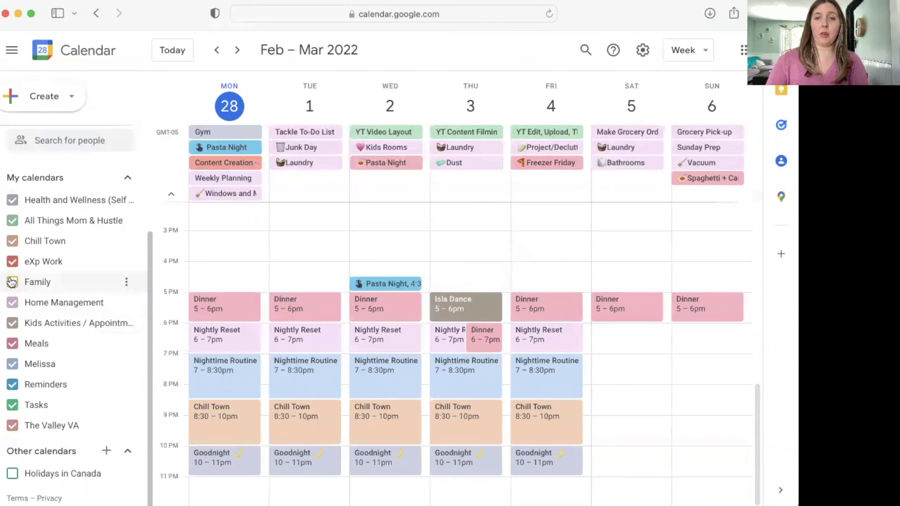
pyautogui.click(12, 282)
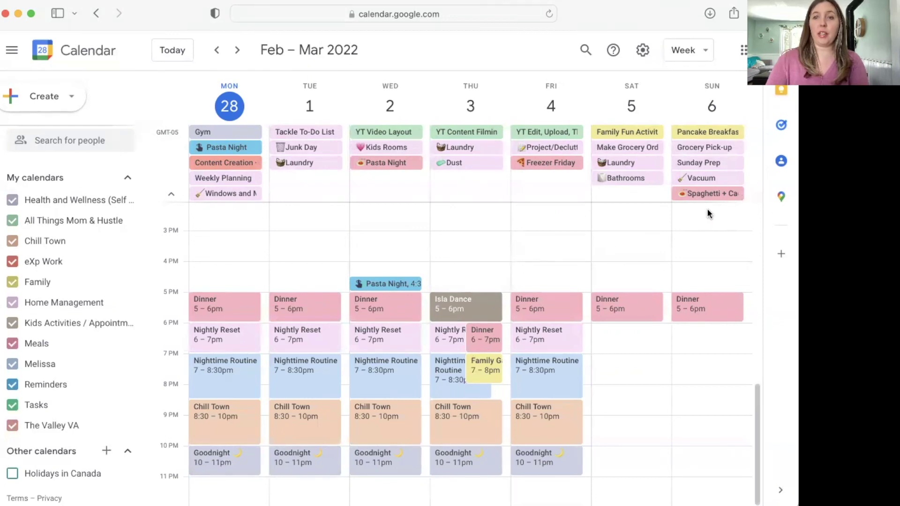
pyautogui.scroll(2, 708, 211)
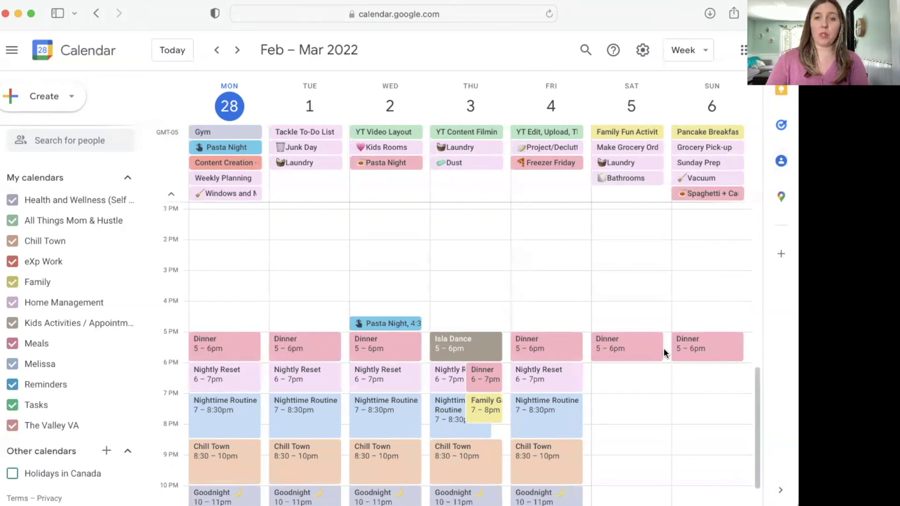
pyautogui.scroll(-2, 662, 359)
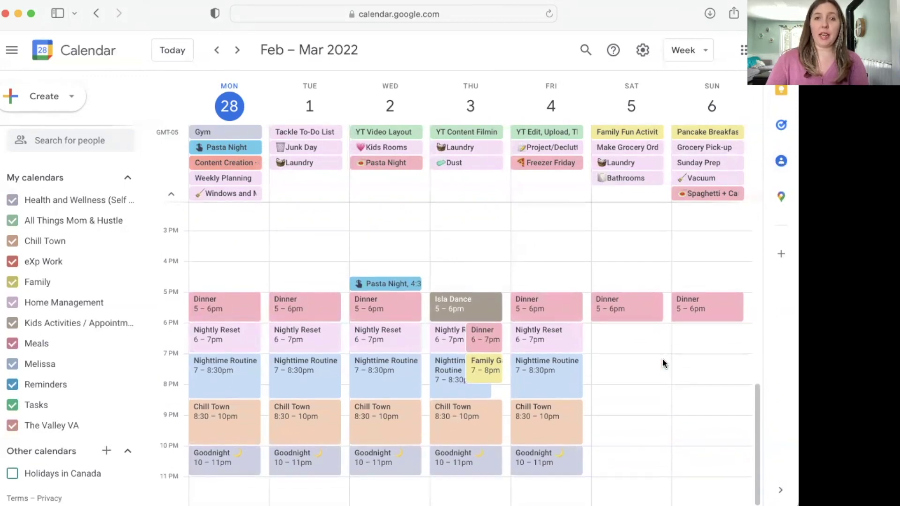